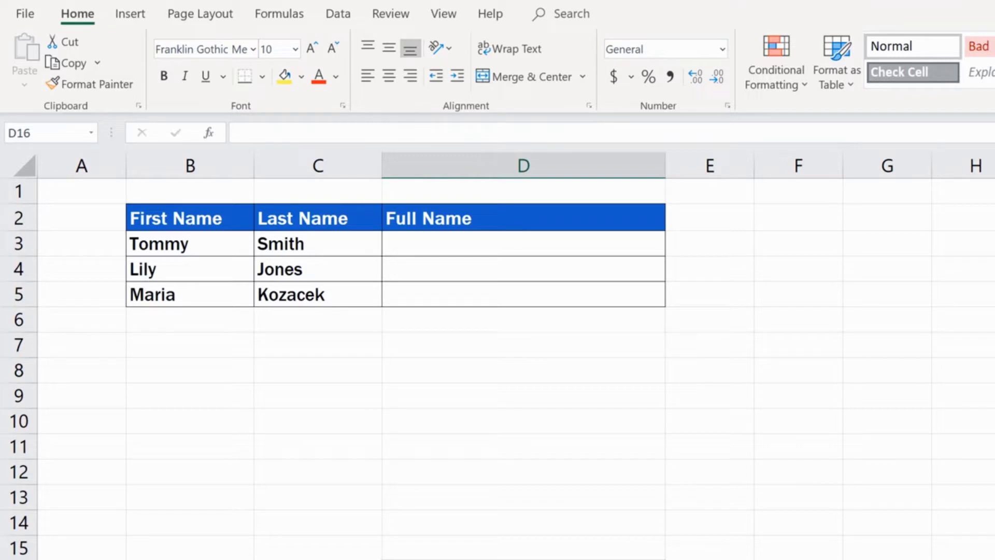
# Step: Search all functions for "conca" and insert the CONCATENATE function in cell D3
pyautogui.click(465, 244)
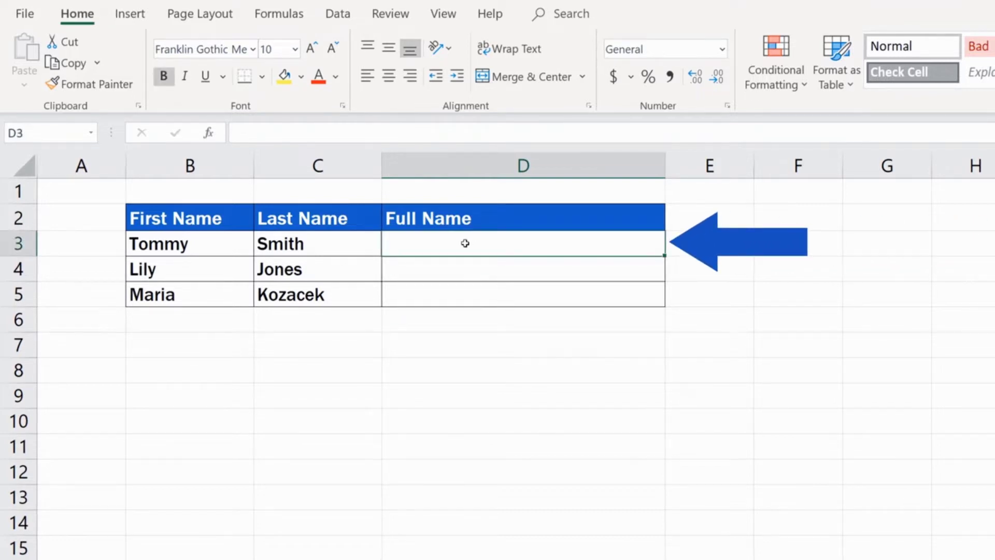
pyautogui.click(210, 137)
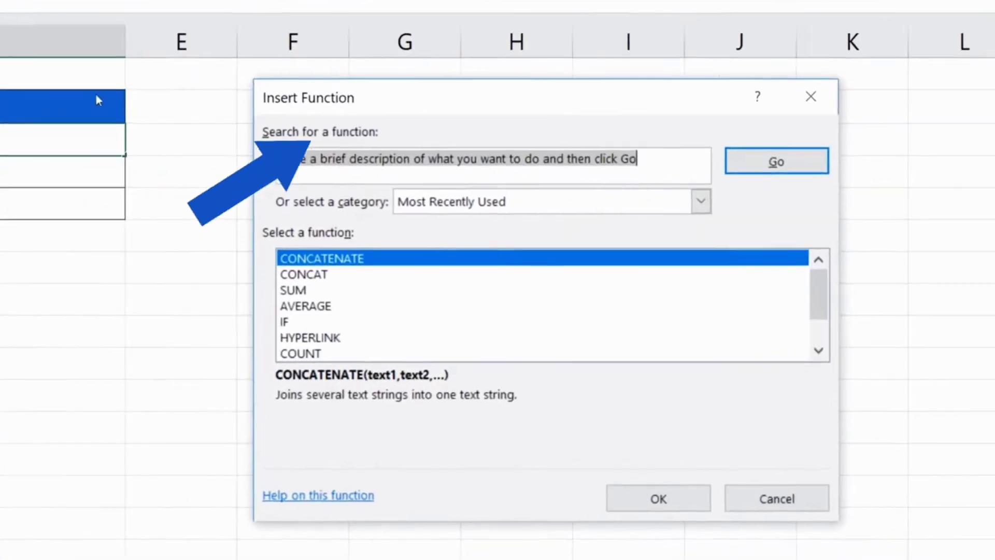
pyautogui.click(701, 201)
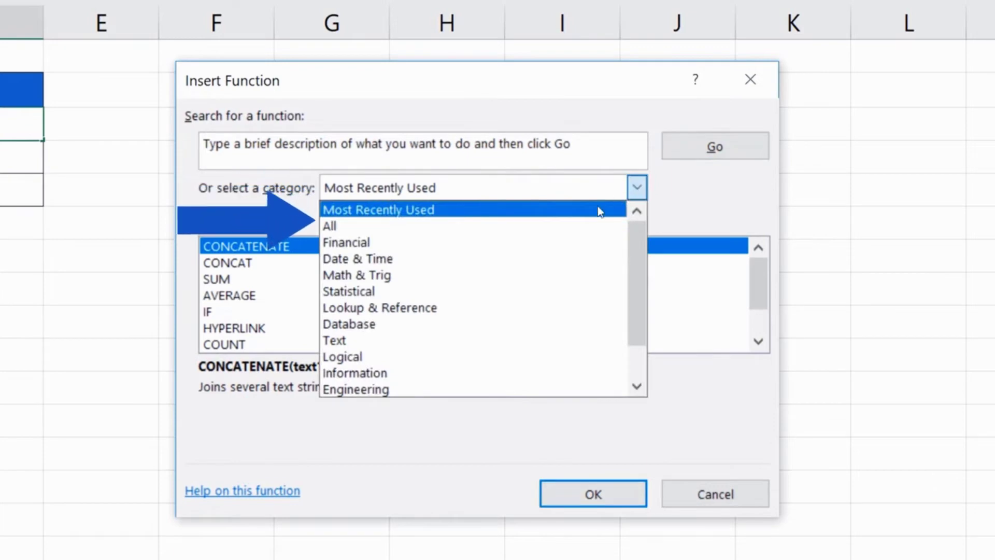
pyautogui.click(587, 227)
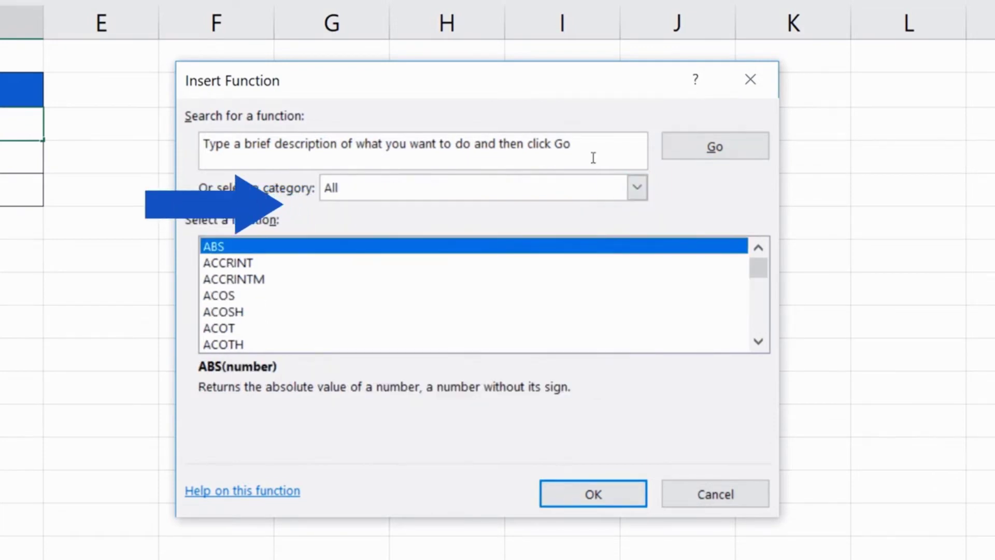
pyautogui.click(593, 157)
pyautogui.write('conca')
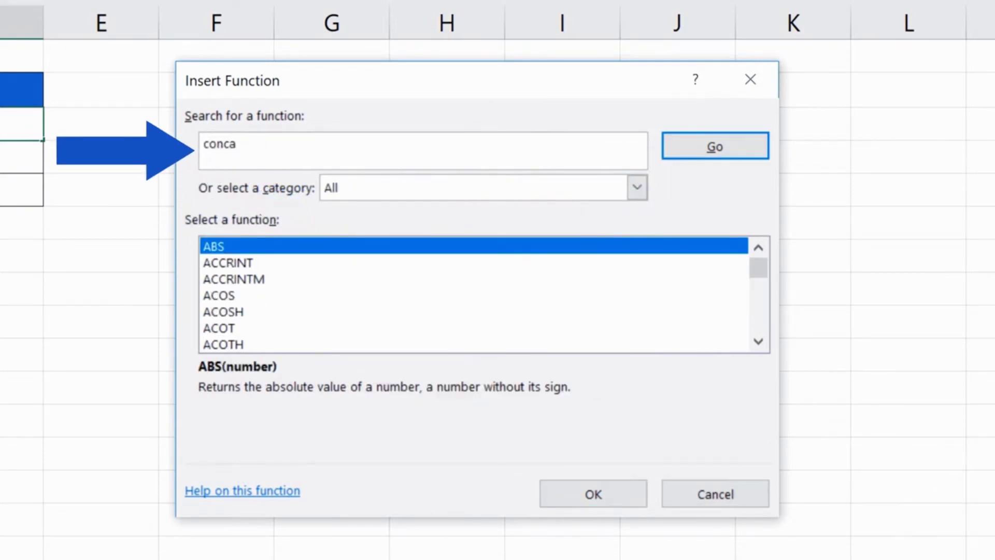
pyautogui.press('Return')
pyautogui.click(267, 263)
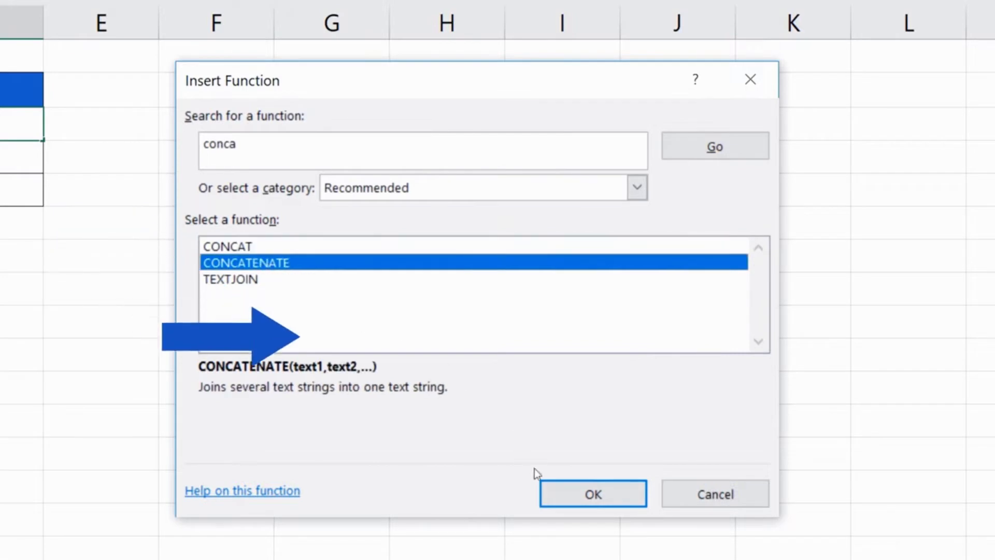
pyautogui.click(568, 493)
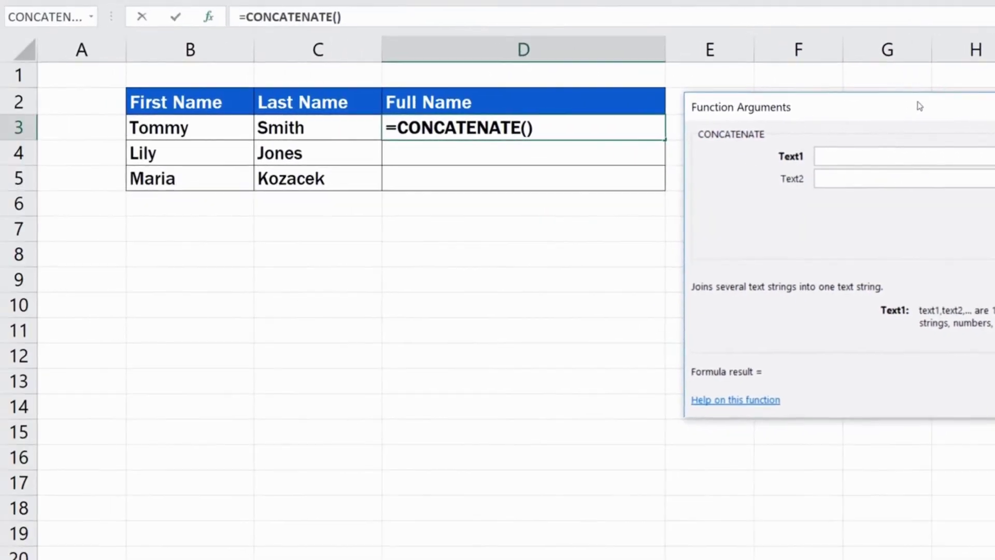
# Step: Place the Function Arguments dialog below the table and examine the available CONCATENATE text arguments from Text1 through Text255
pyautogui.moveTo(920, 105); pyautogui.dragTo(503, 215)
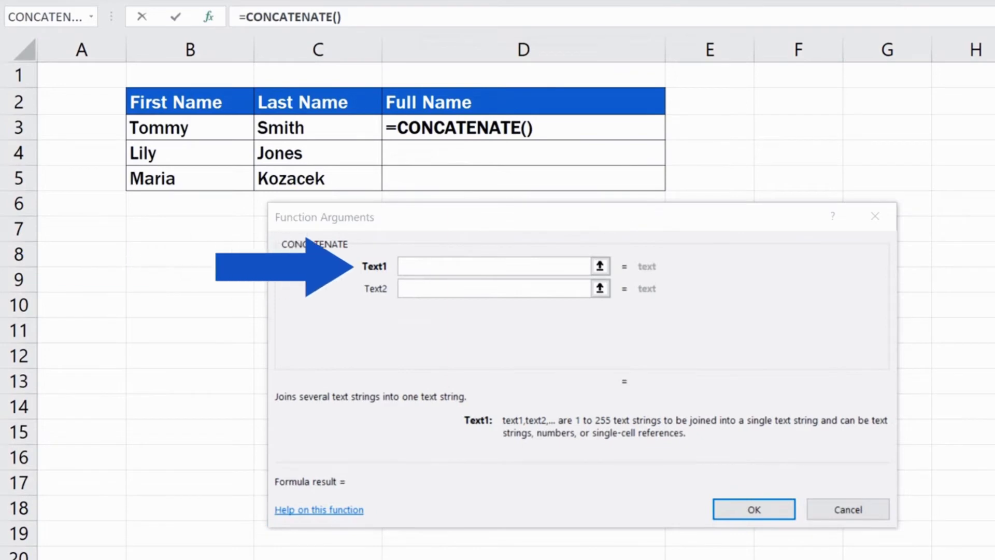
pyautogui.click(416, 289)
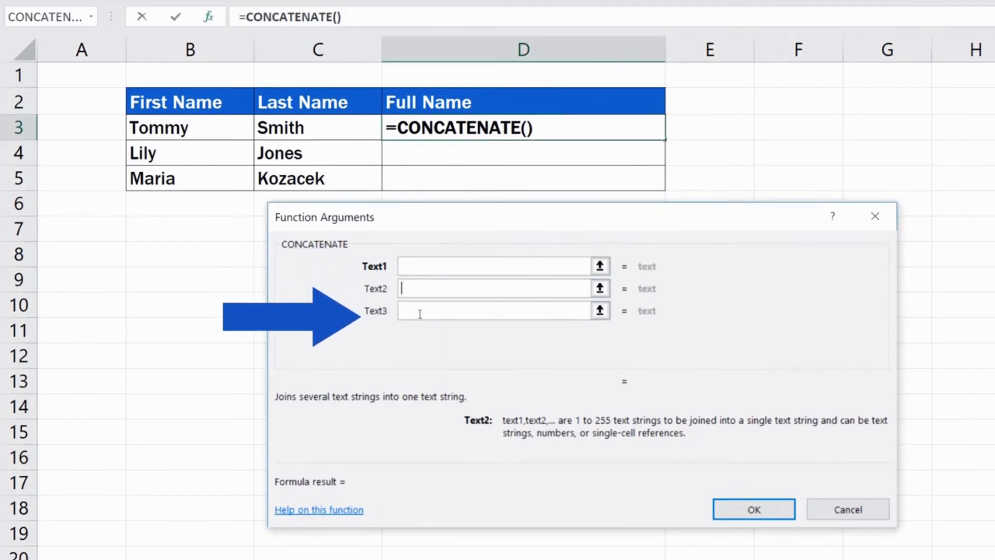
pyautogui.click(418, 311)
pyautogui.click(419, 333)
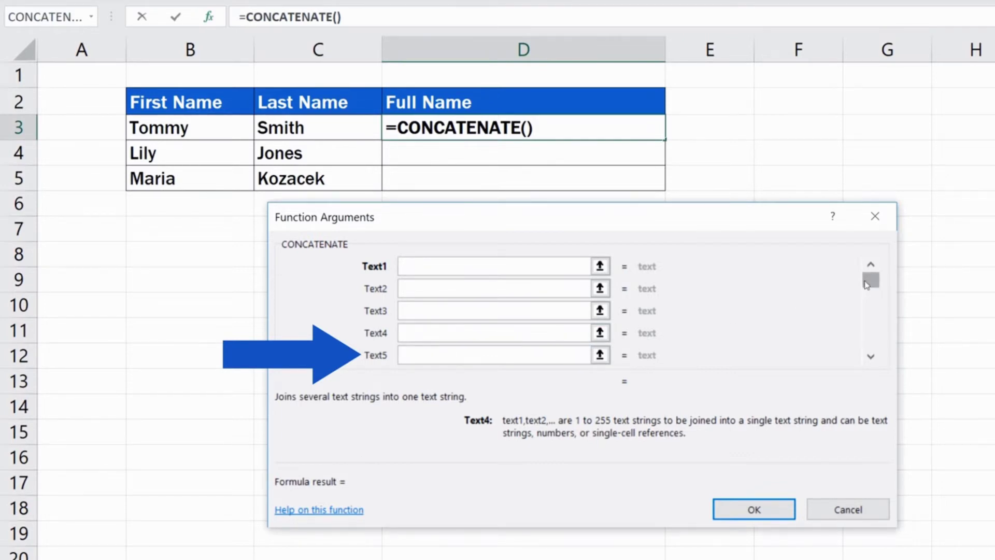
pyautogui.moveTo(866, 284); pyautogui.dragTo(870, 354)
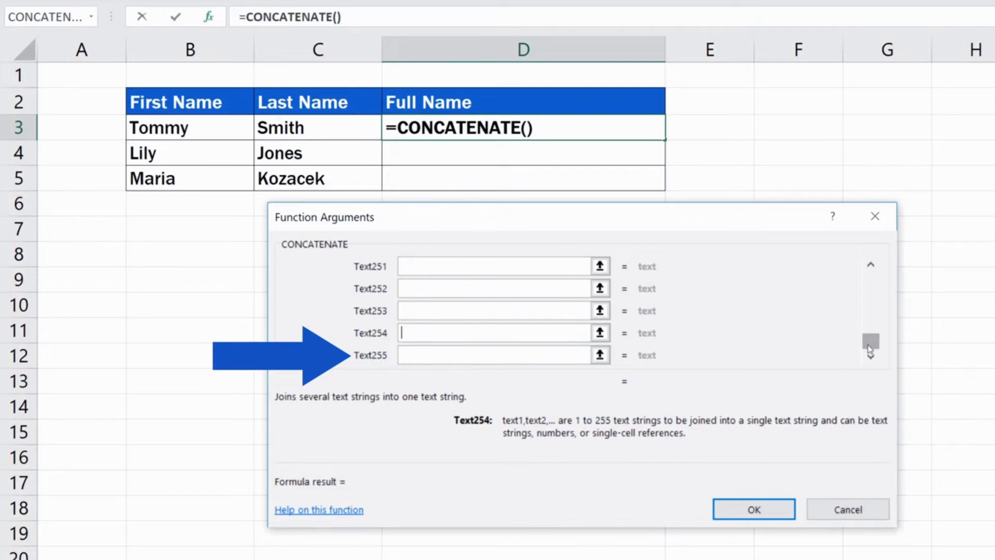
pyautogui.moveTo(869, 344); pyautogui.dragTo(872, 280)
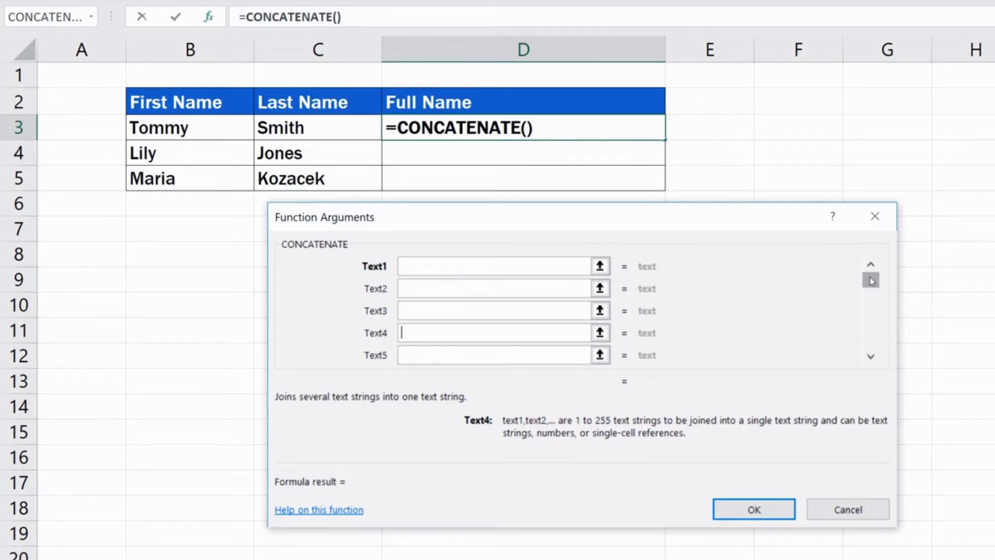
# Step: Fill the CONCATENATE arguments with B3 as Text1, a space as Text2 and C3 as Text3, and confirm the formula
pyautogui.click(431, 265)
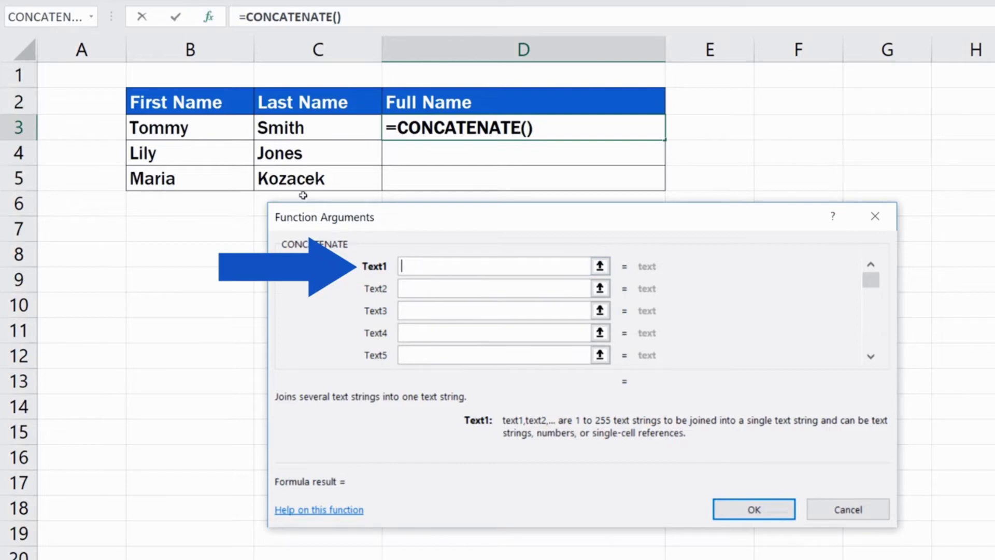
pyautogui.click(213, 129)
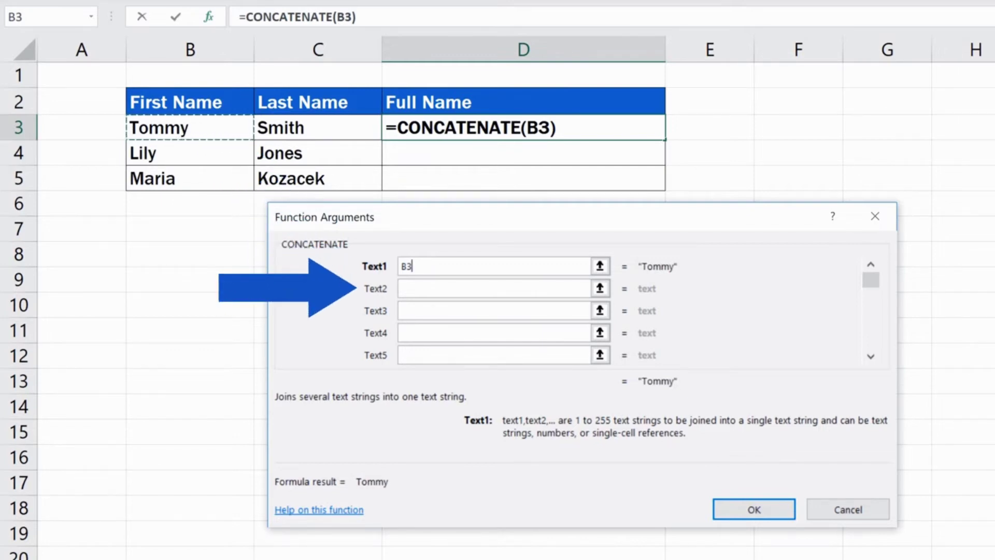
pyautogui.click(423, 288)
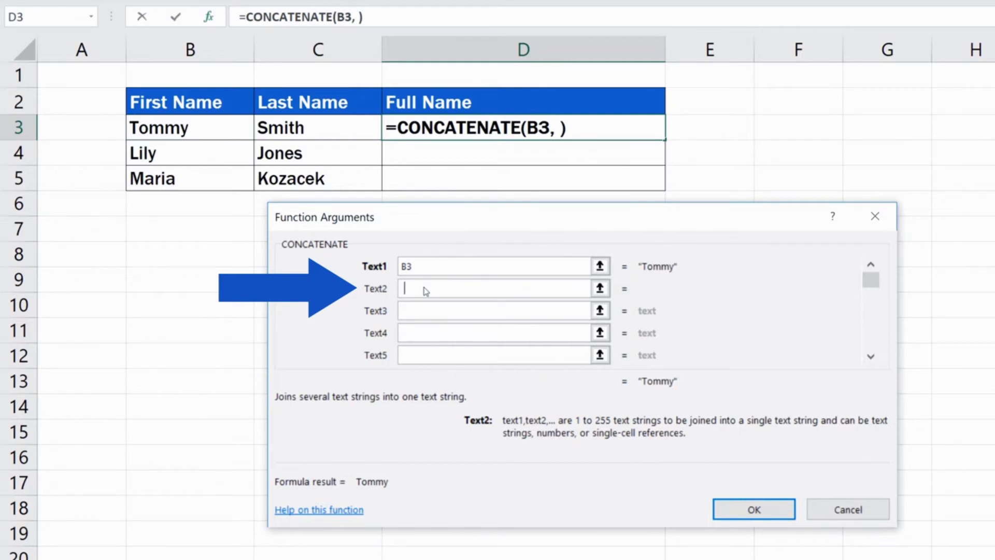
pyautogui.click(424, 309)
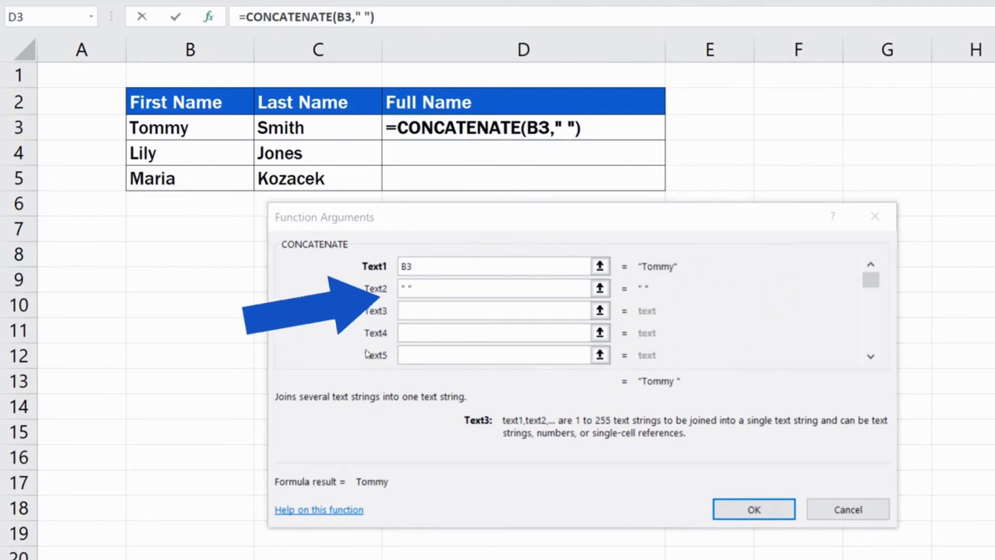
pyautogui.click(419, 311)
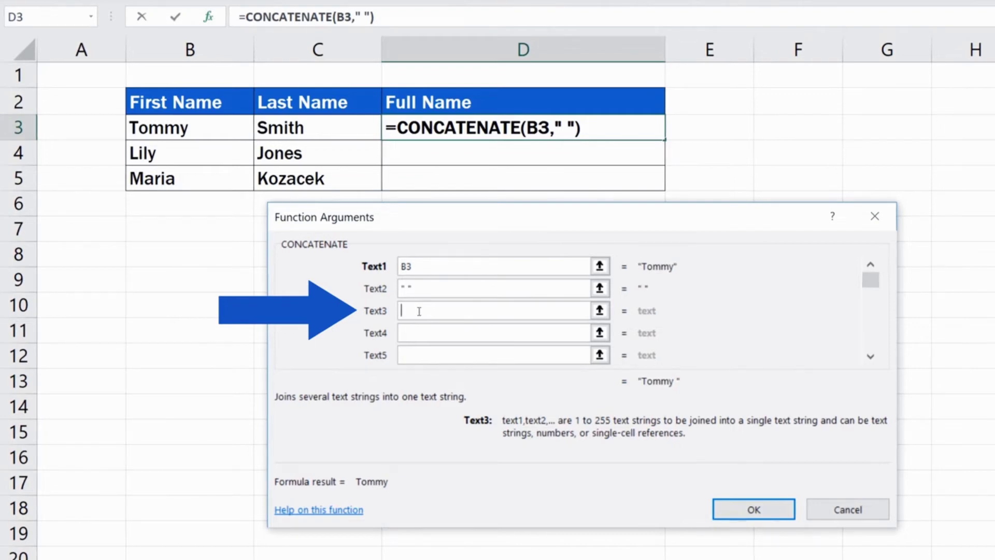
pyautogui.click(324, 128)
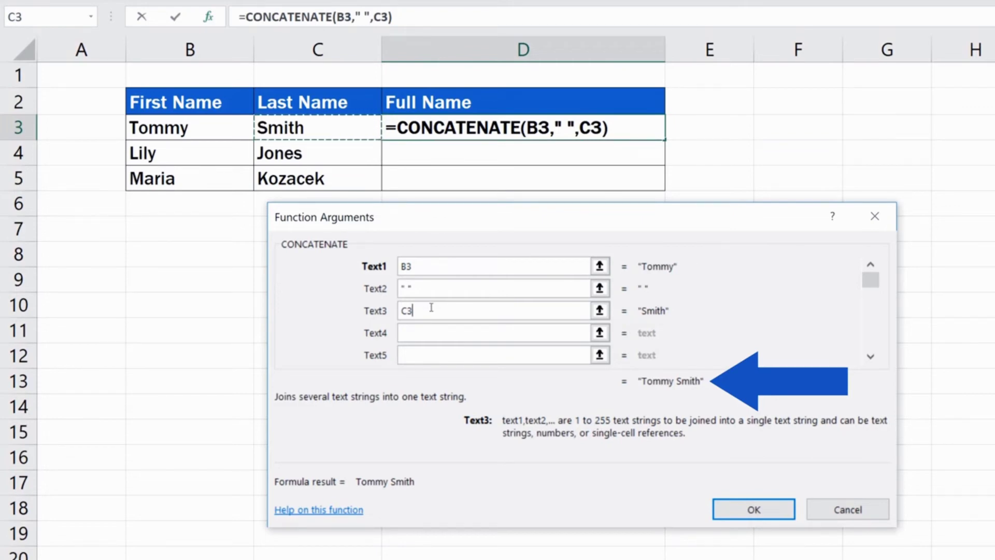
pyautogui.click(734, 516)
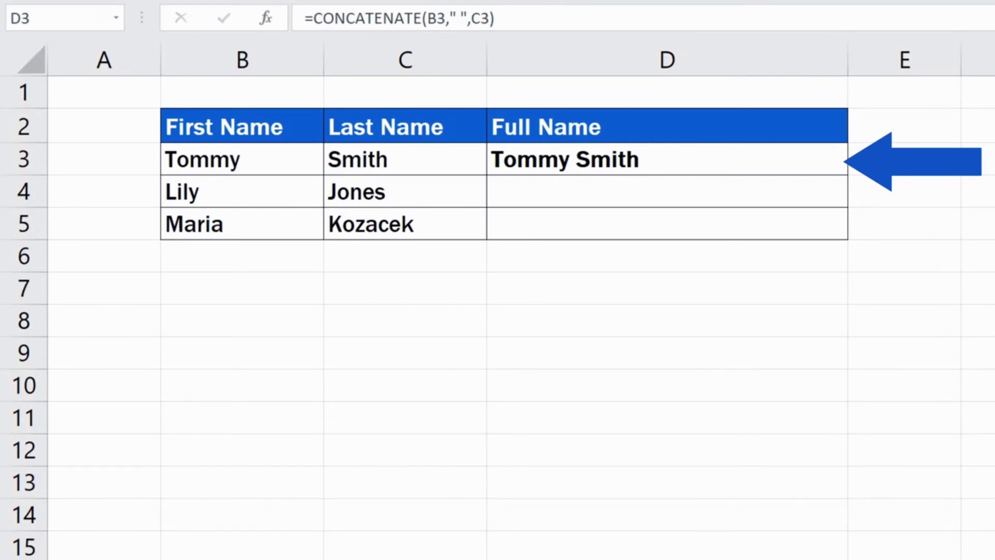
# Step: Copy the full-name formula from D3 down through D5 and check the cell references in each row's formula
pyautogui.click(693, 162)
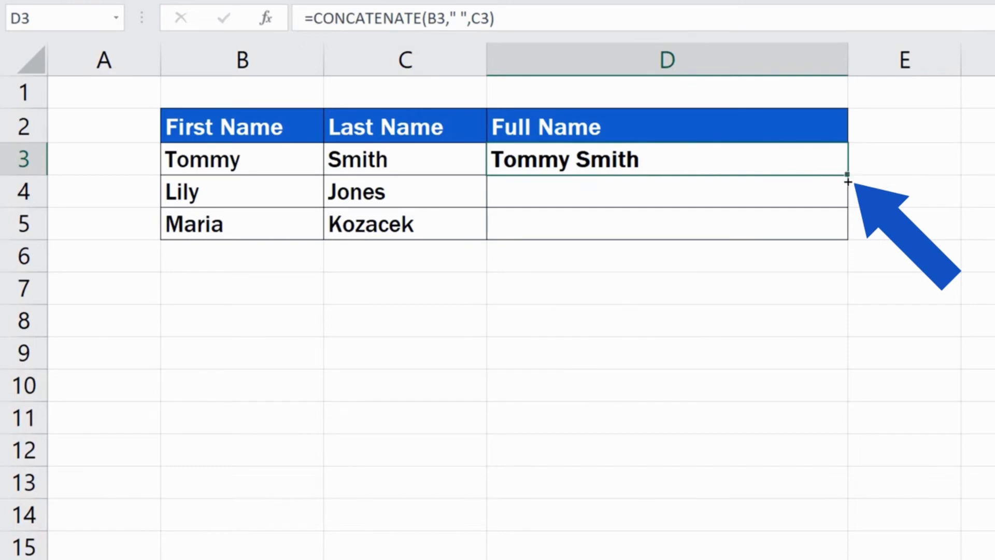
pyautogui.moveTo(848, 174); pyautogui.dragTo(844, 206)
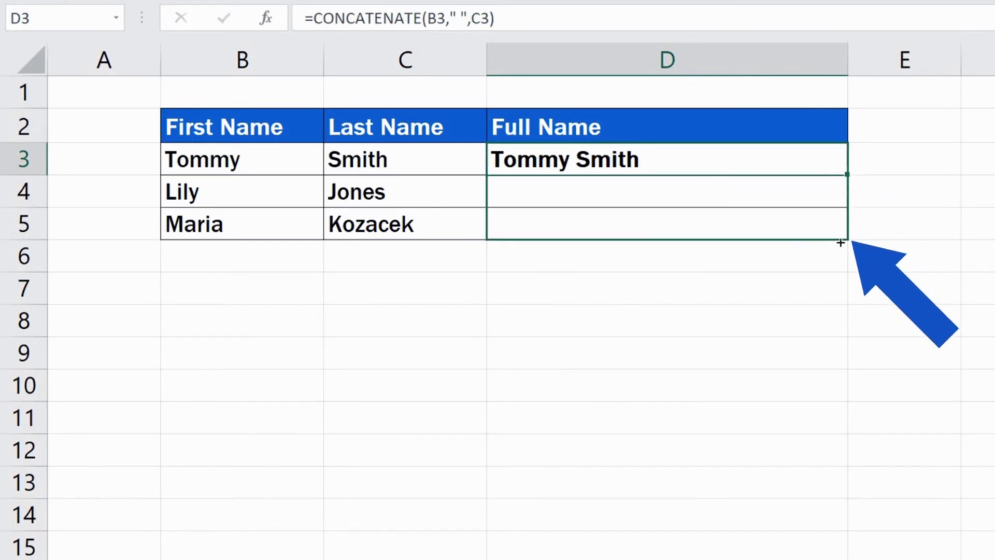
pyautogui.moveTo(840, 242); pyautogui.dragTo(840, 242)
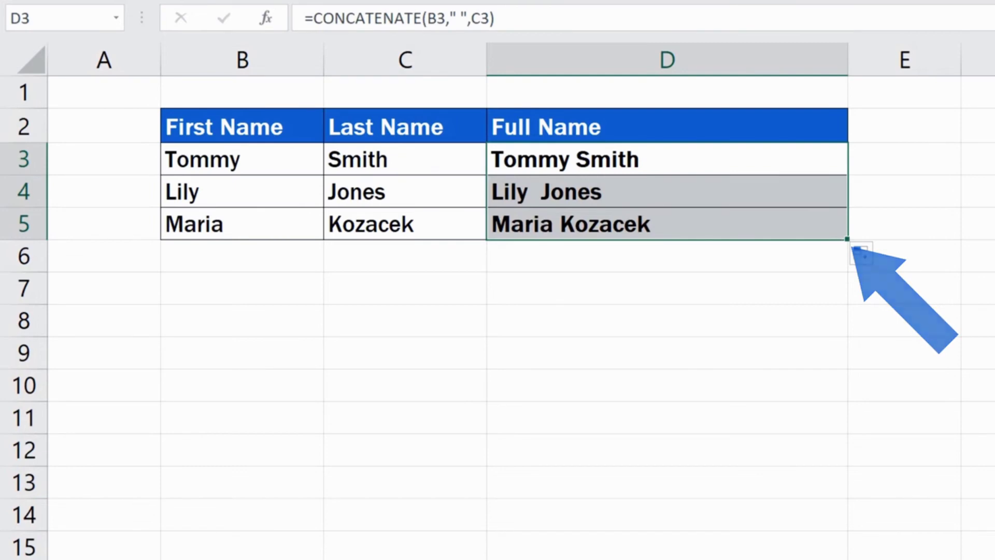
pyautogui.click(788, 284)
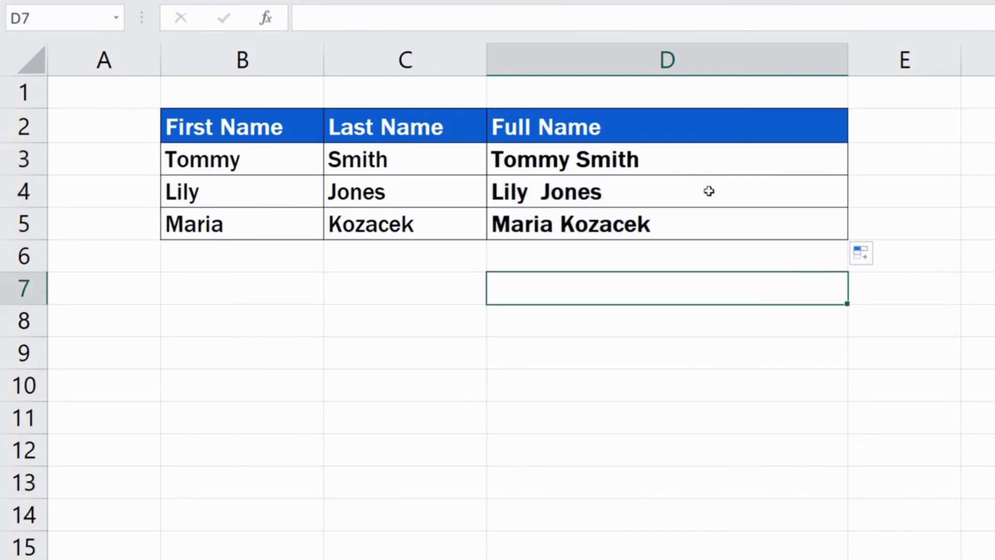
pyautogui.click(690, 159)
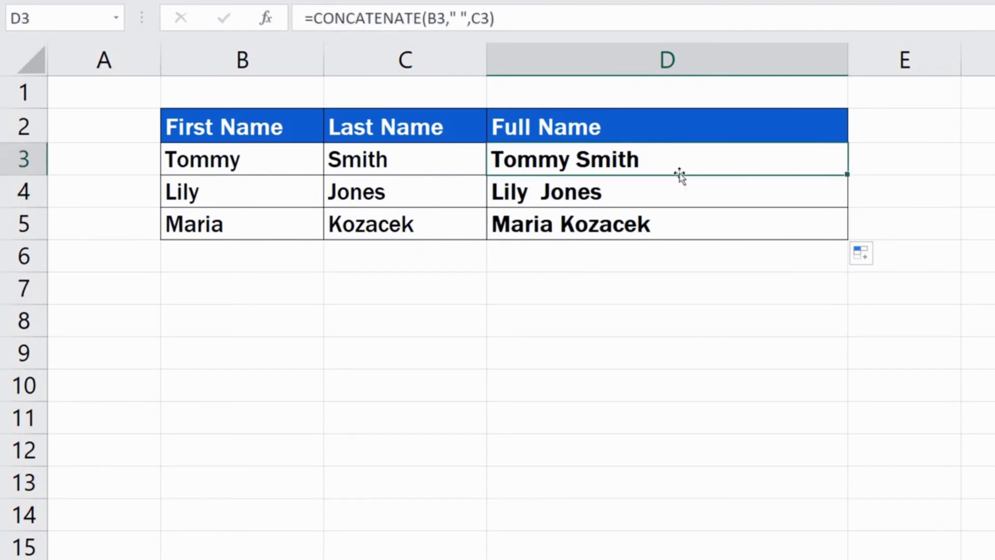
pyautogui.click(674, 188)
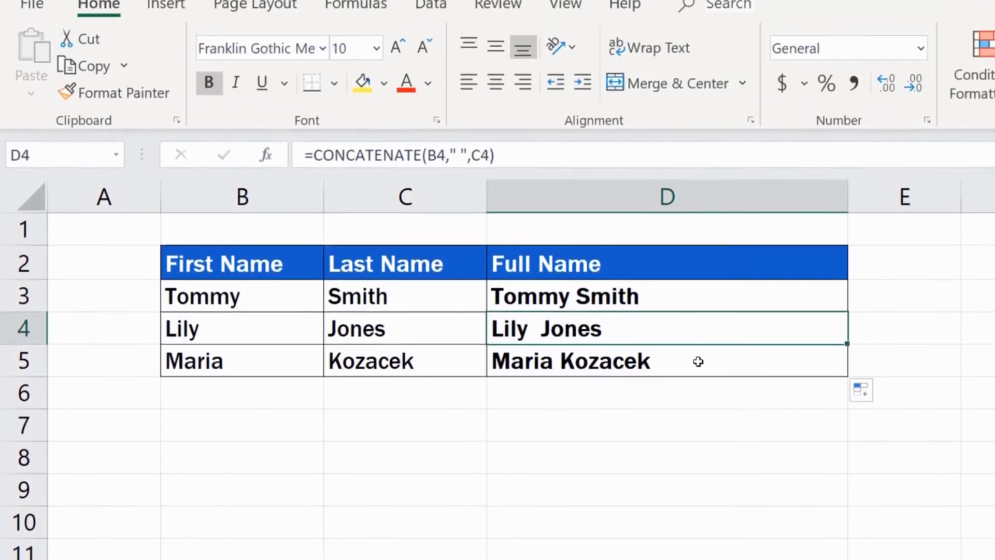
pyautogui.click(698, 258)
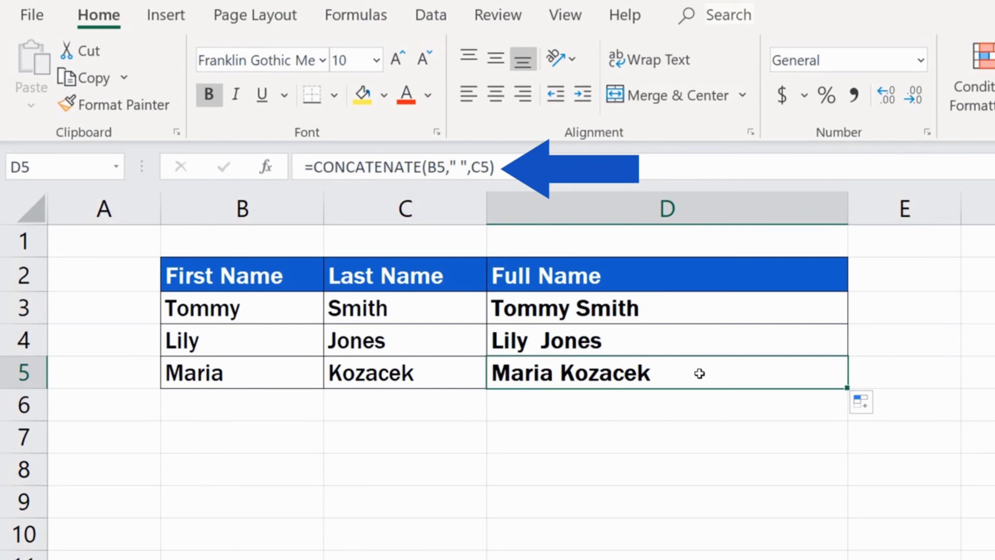
pyautogui.click(699, 309)
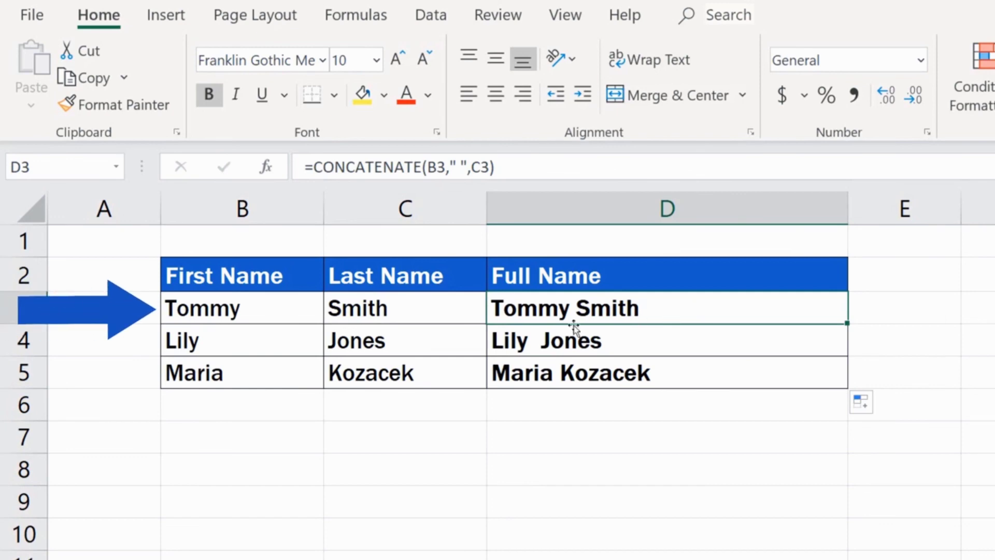
# Step: Replace the first name in cell B3 with a different first name
pyautogui.click(262, 312)
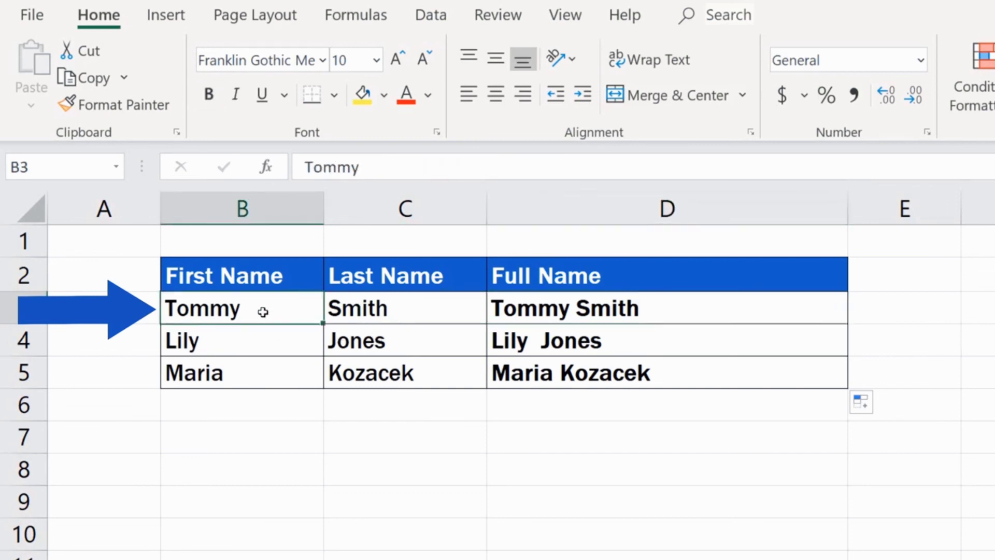
pyautogui.doubleClick(263, 311)
pyautogui.moveTo(269, 309); pyautogui.dragTo(165, 309)
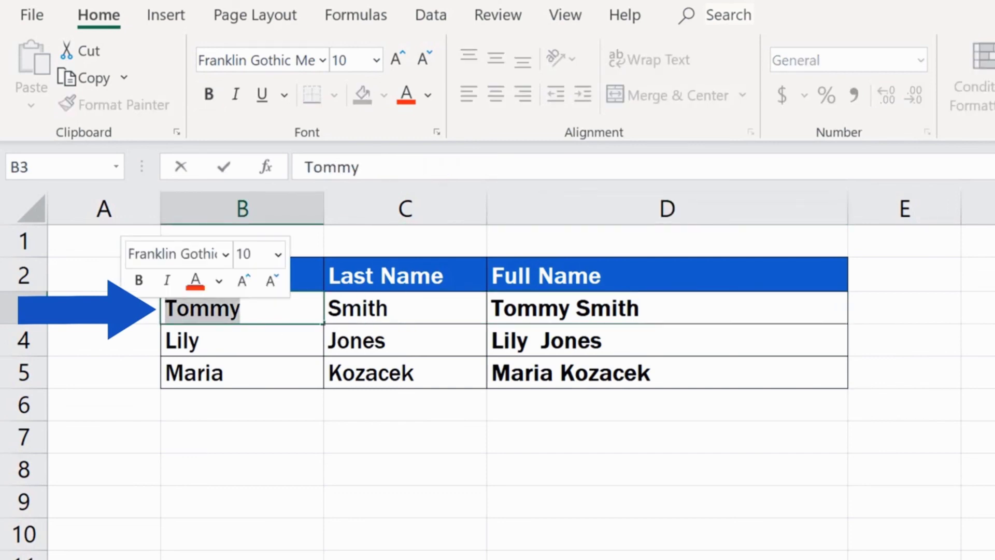
pyautogui.write('John')
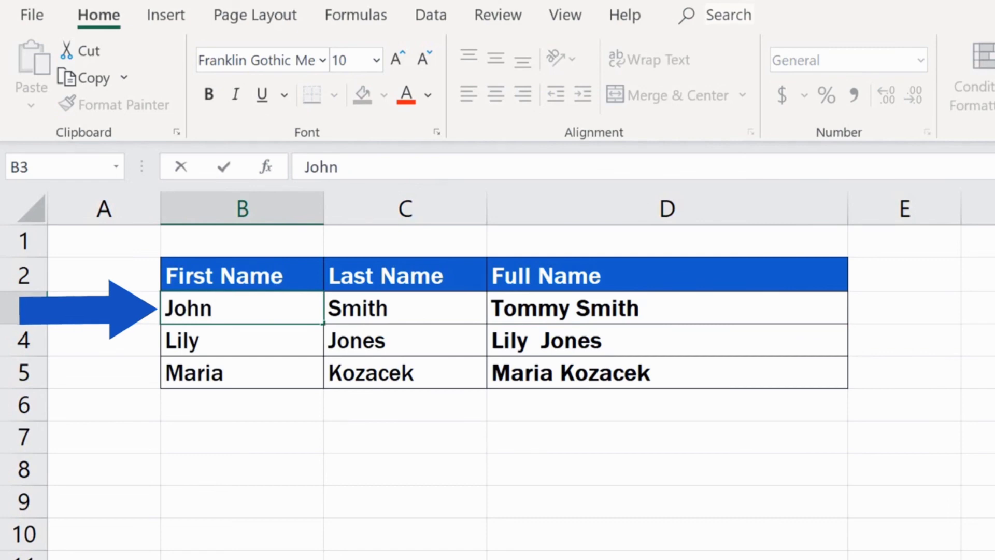
pyautogui.press('Return')
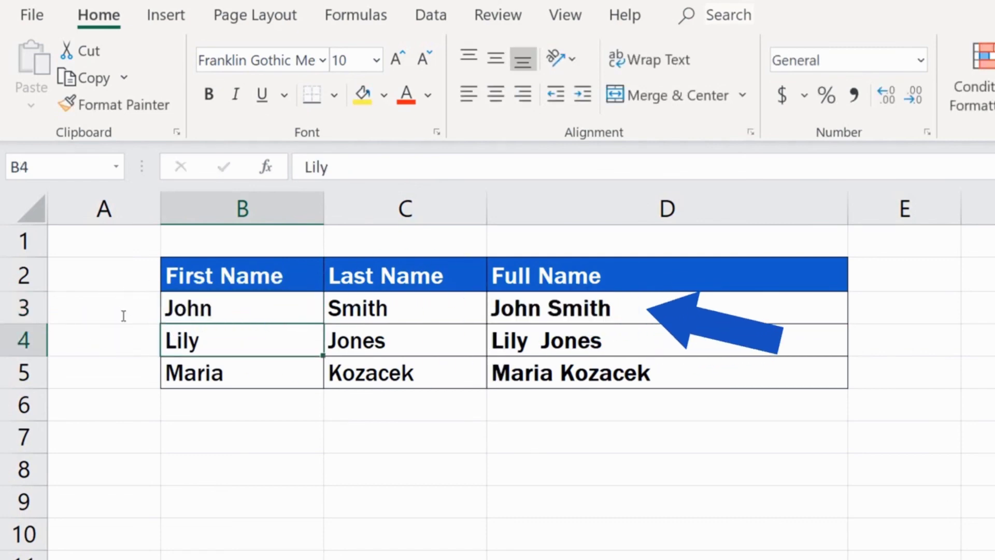